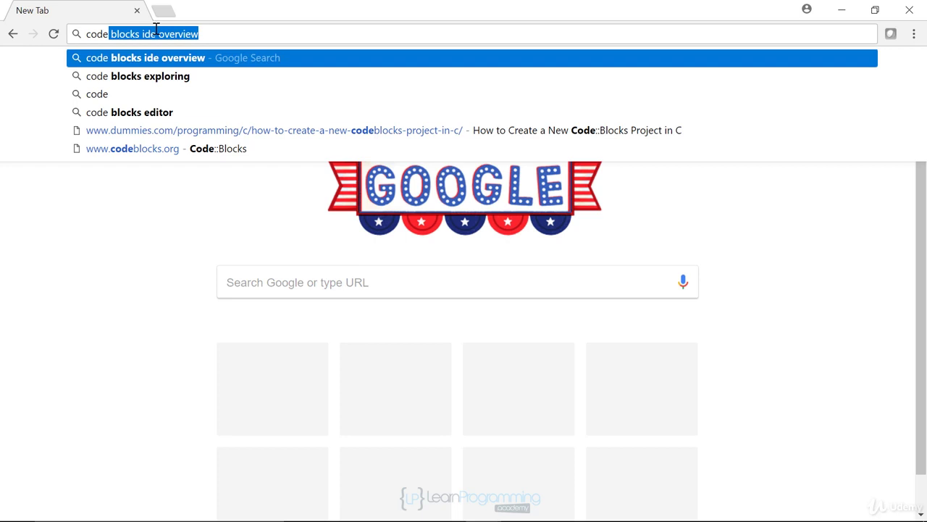
type("blo")
key("BackSpace")
key("BackSpace")
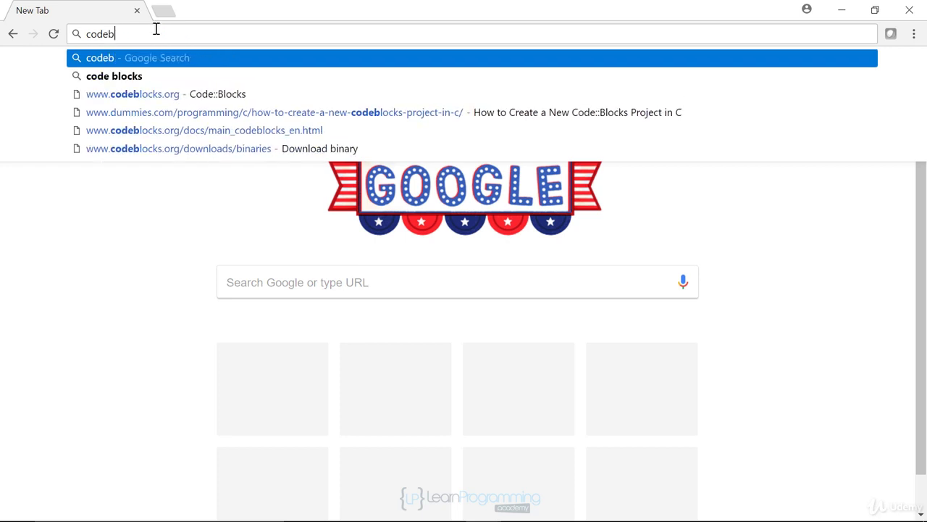
key("Down")
key("Down")
key("Return")
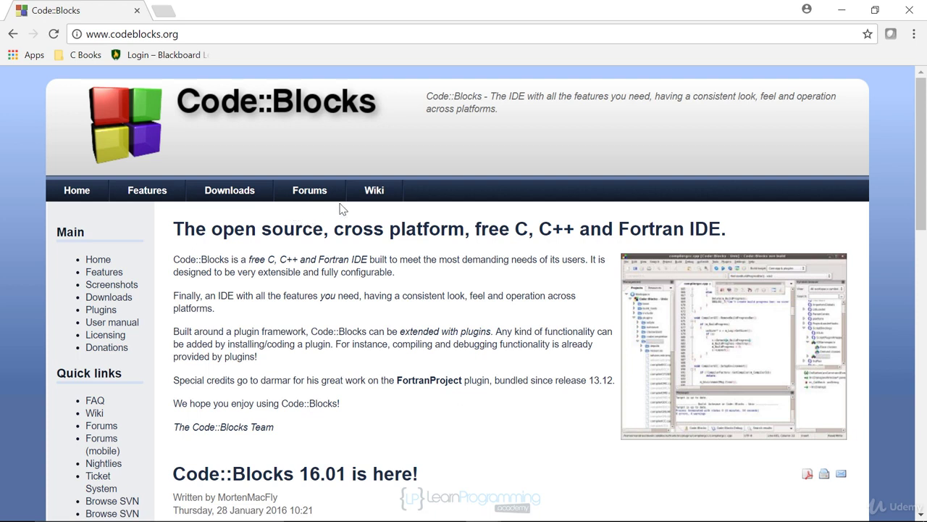
left_click(237, 194)
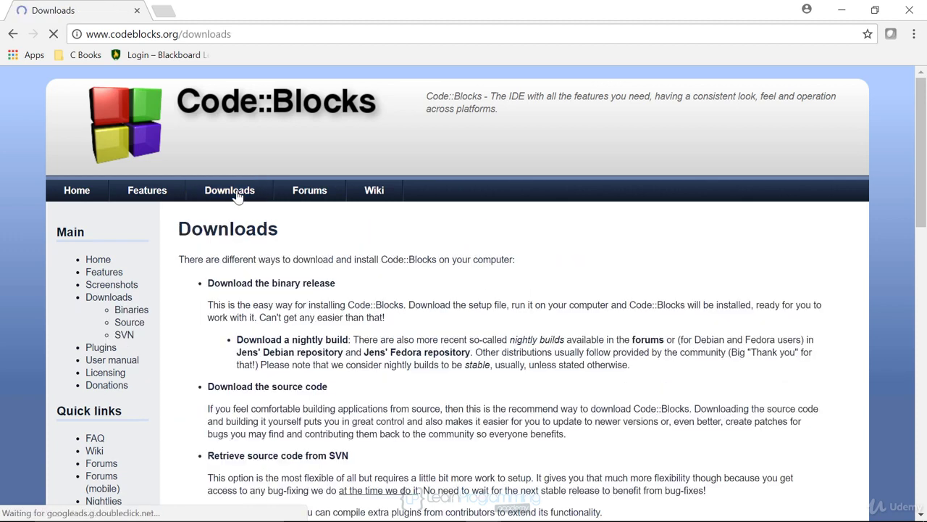
left_click(131, 312)
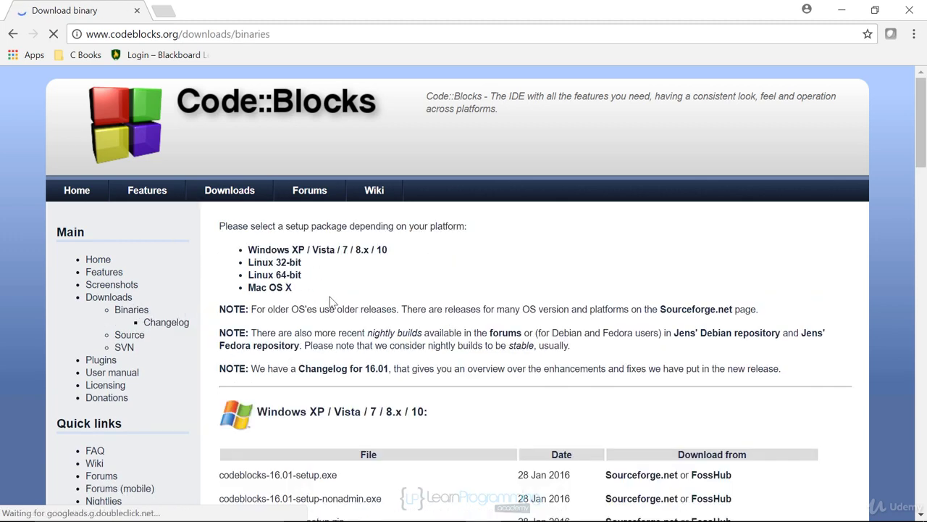
Examine the setup packages offered for Windows, Linux 32-bit and Linux 64-bit on the binaries page.
scroll(420, 281, "down", 1)
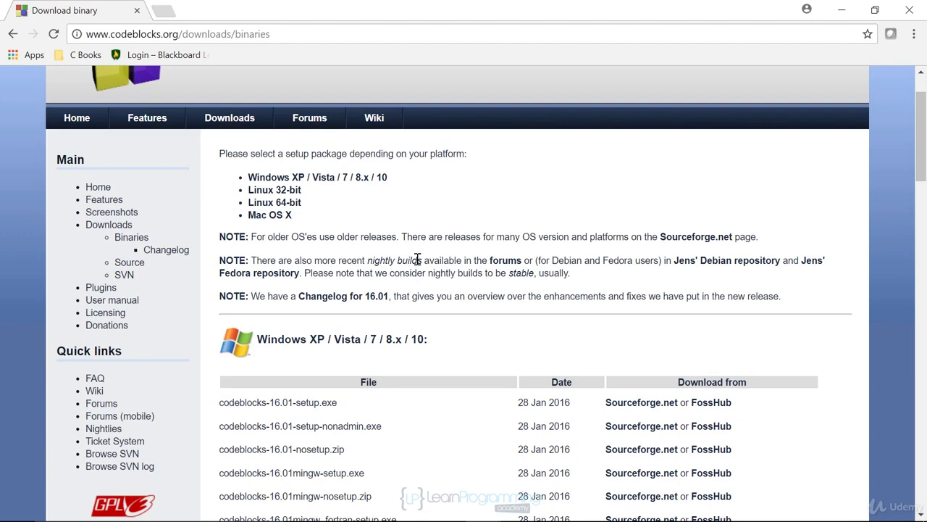
scroll(418, 259, "down", 1)
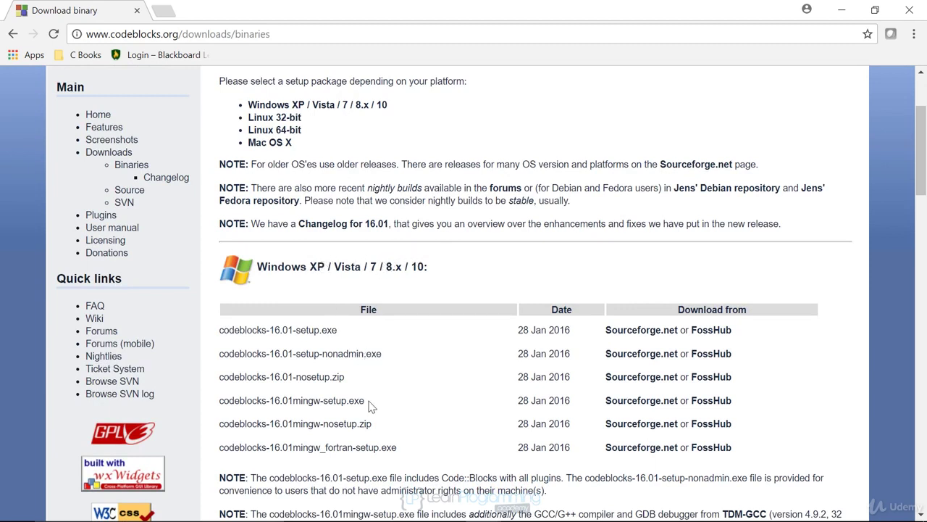
scroll(376, 406, "down", 5)
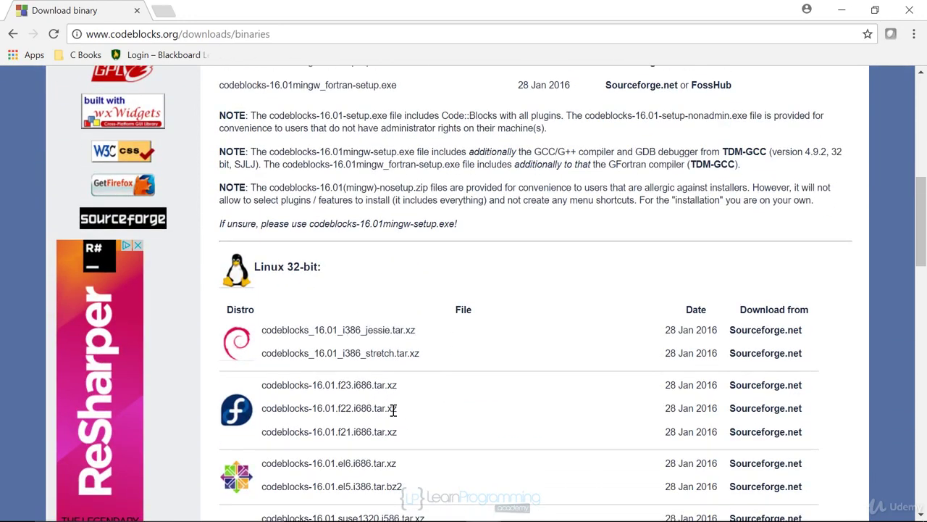
scroll(394, 409, "down", 3)
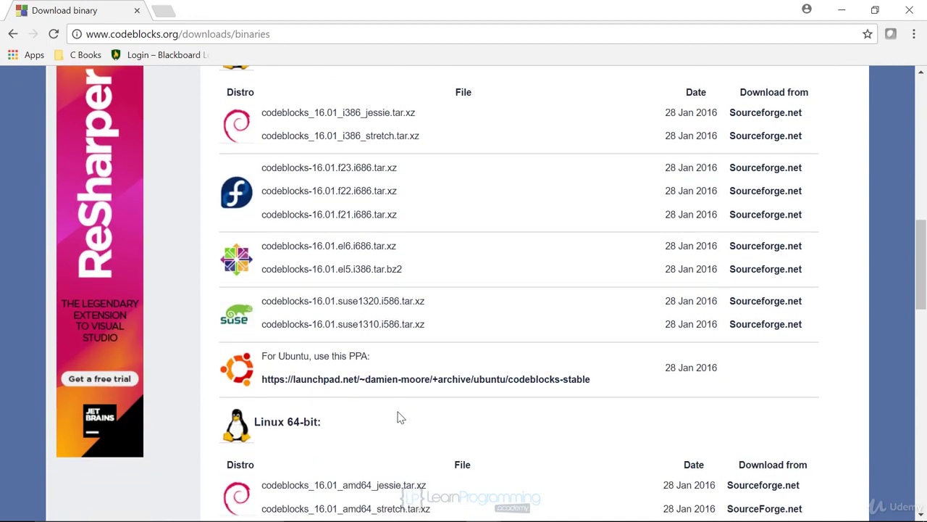
scroll(397, 417, "up", 2)
scroll(395, 412, "down", 2)
scroll(433, 282, "down", 4)
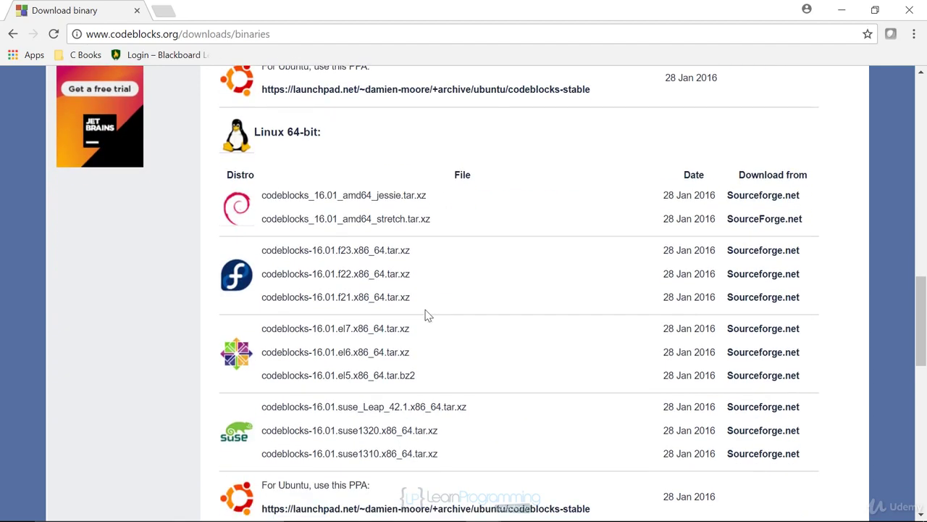
scroll(426, 320, "down", 1)
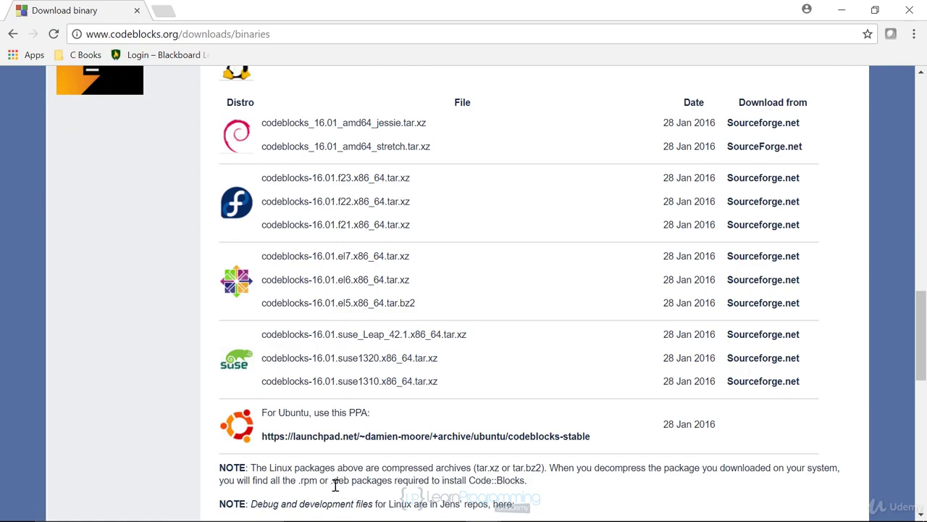
scroll(336, 485, "up", 12)
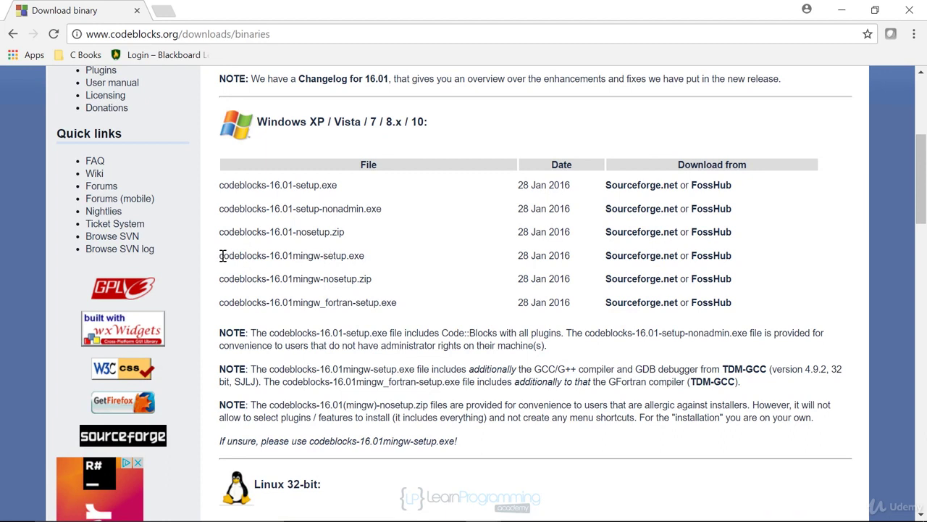
Download codeblocks-16.01mingw-setup.exe from Sourceforge.net through the direct link and save it in the Downloads folder.
left_click_drag(220, 256, 372, 263)
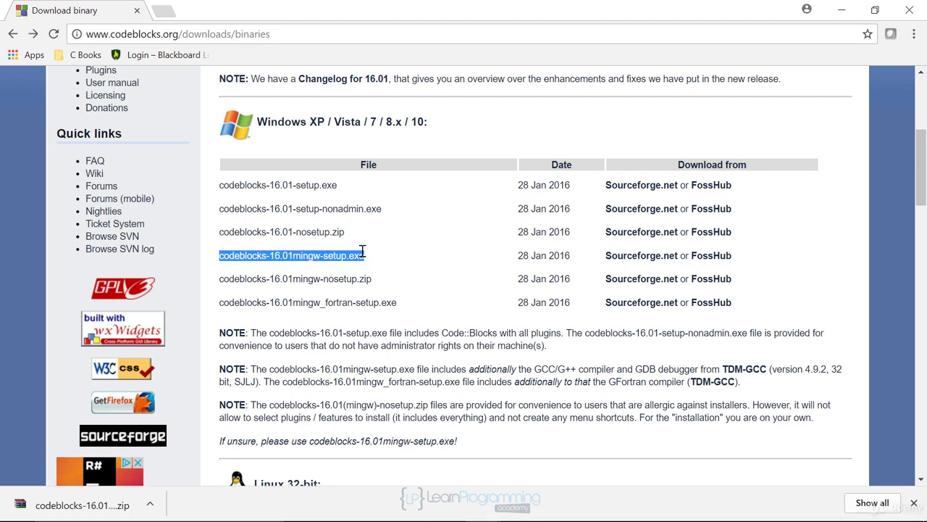
left_click(634, 258)
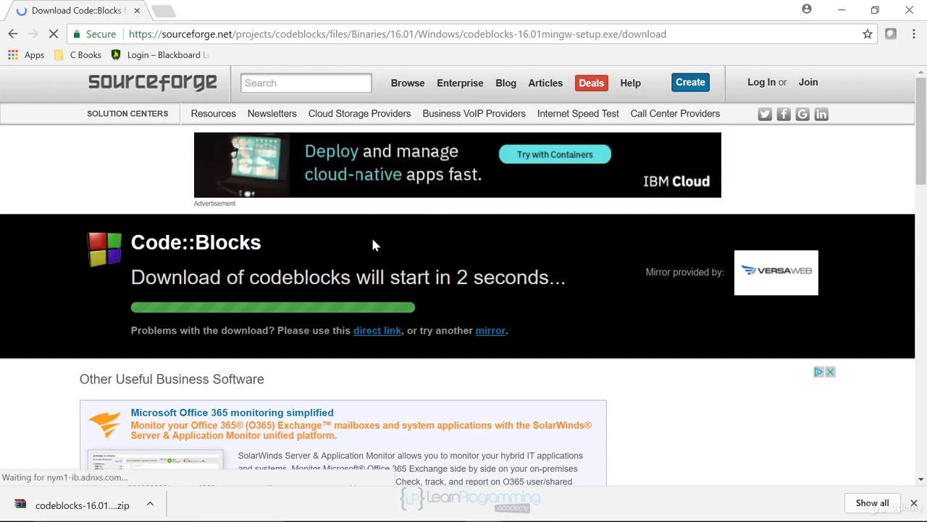
left_click(379, 331)
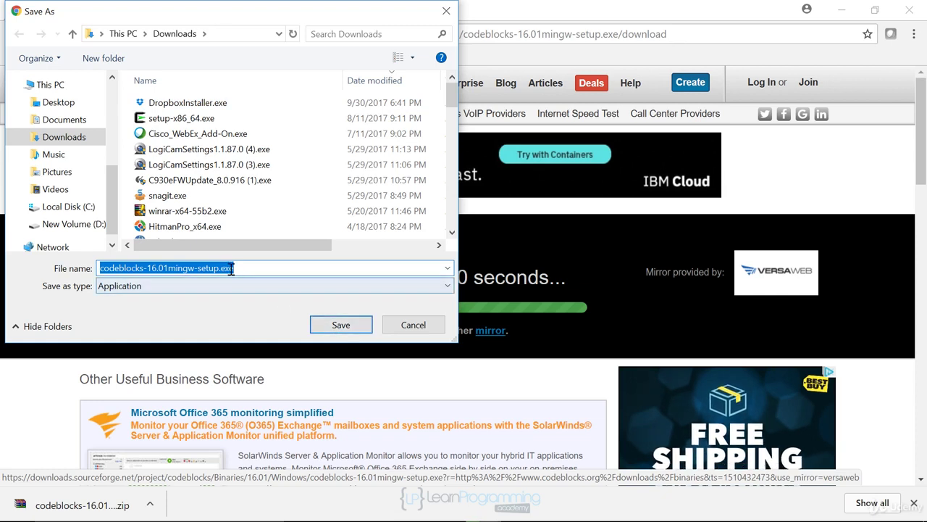
left_click(341, 326)
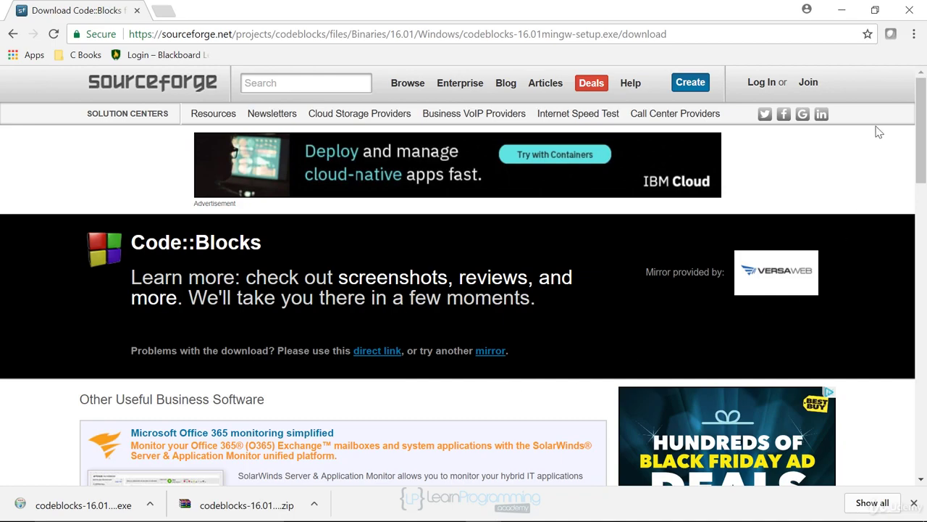
Switch to the Downloads folder in File Explorer, run codeblocks-16.01mingw-setup.exe and minimize the folder window.
left_click(848, 12)
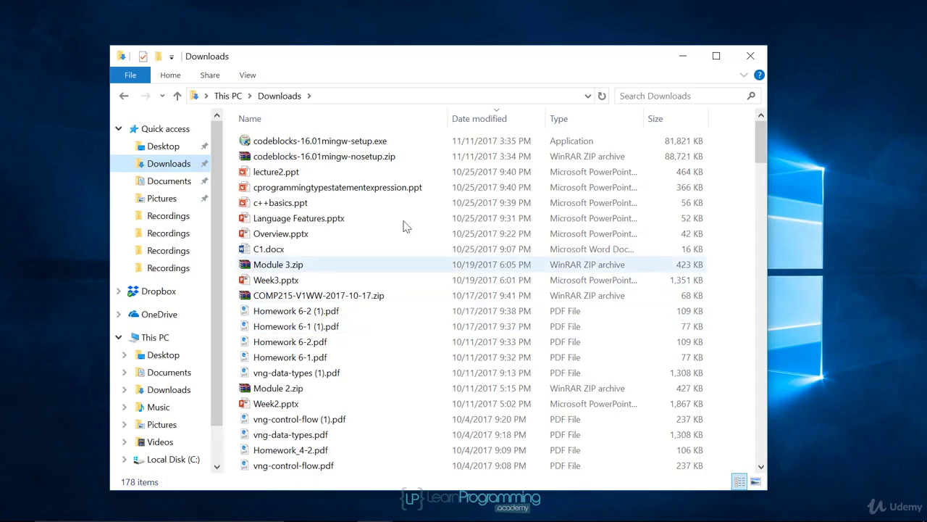
double_click(316, 142)
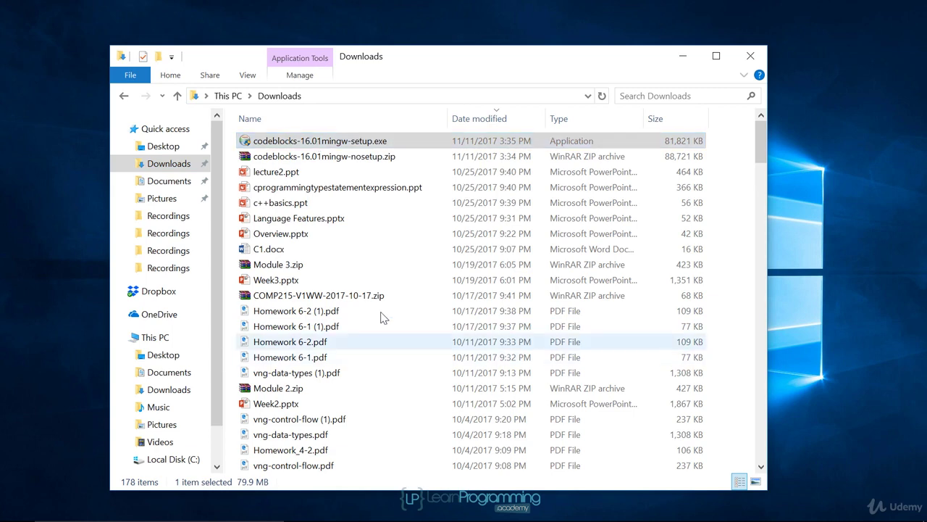
left_click(682, 56)
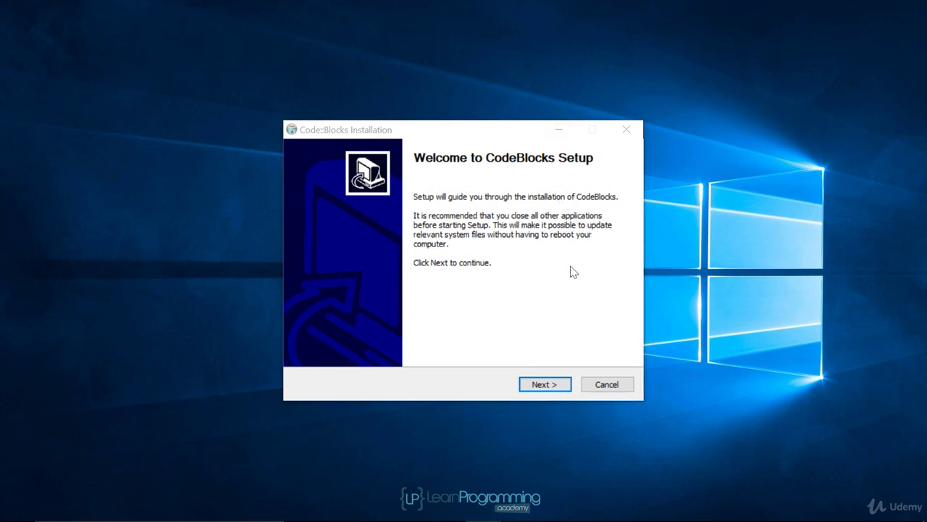
Continue past the setup welcome page, look through the GNU General Public License and accept it.
left_click(542, 386)
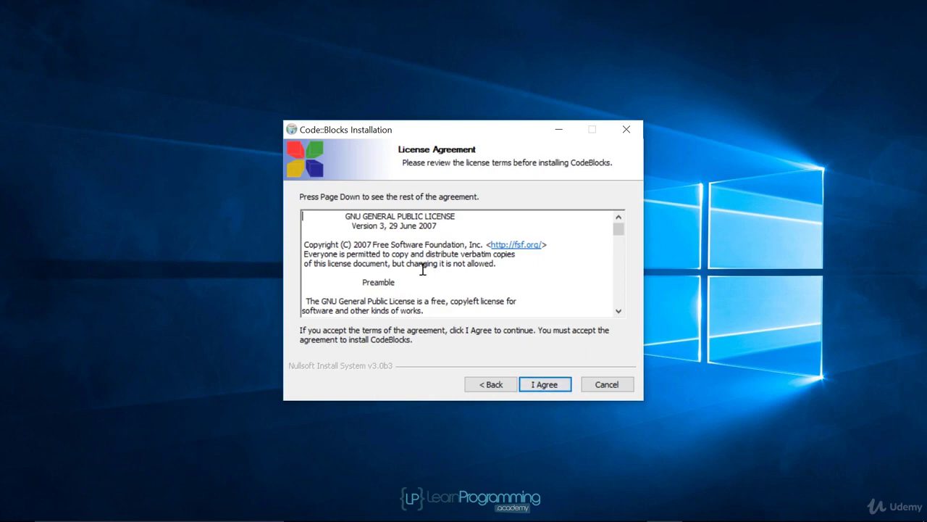
scroll(459, 284, "down", 15)
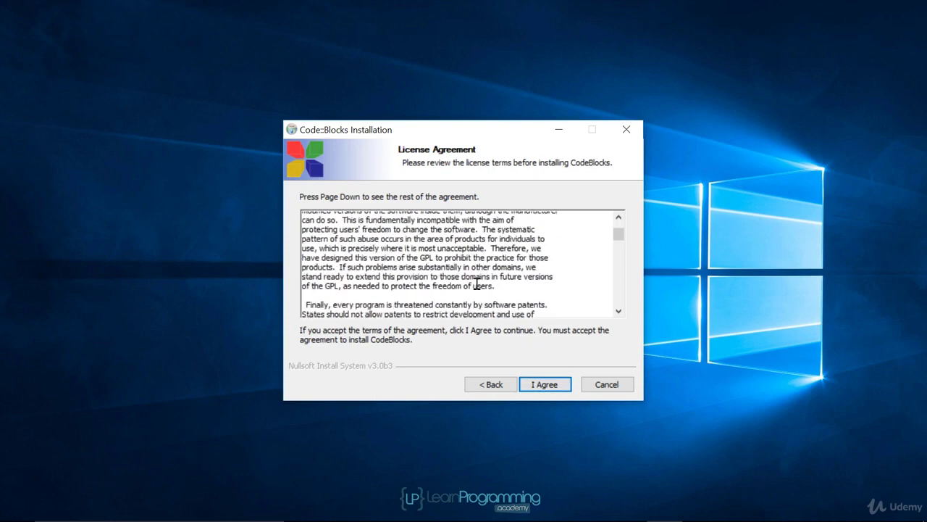
scroll(569, 291, "down", 3)
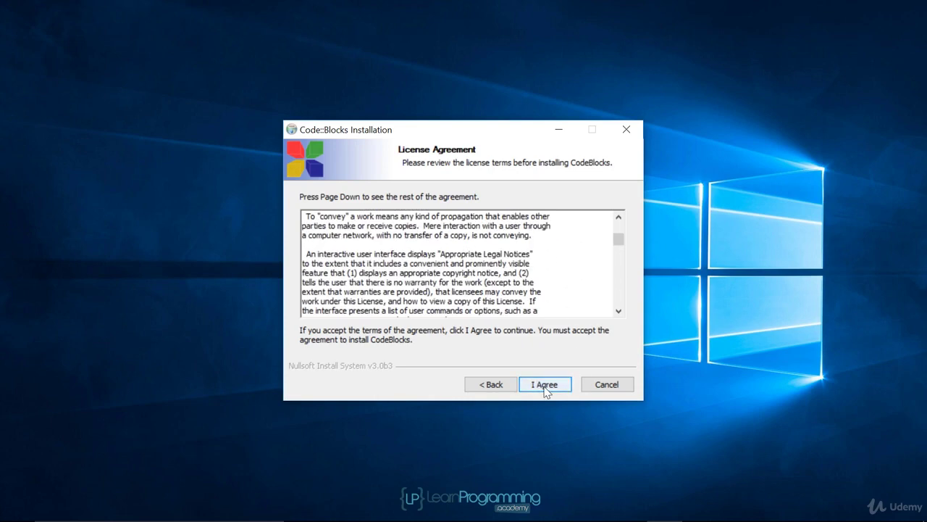
left_click(544, 385)
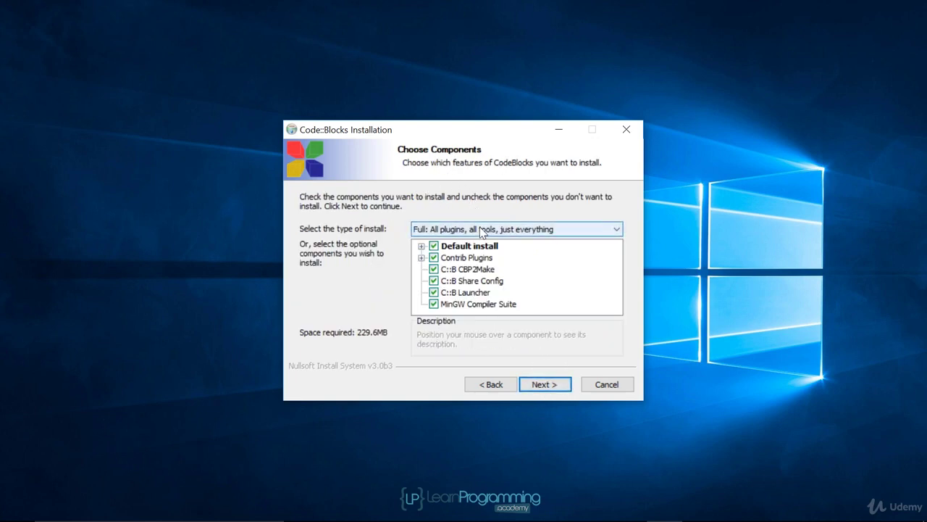
Review the Contrib Plugins, keep the Full install type and install CodeBlocks in C:\Program Files (x86)\CodeBlocks.
mouse_move(477, 260)
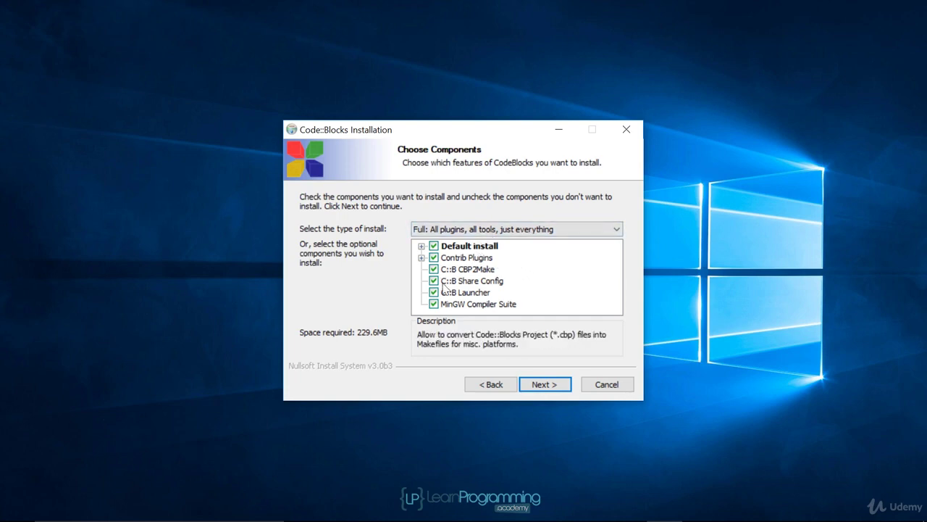
mouse_move(442, 290)
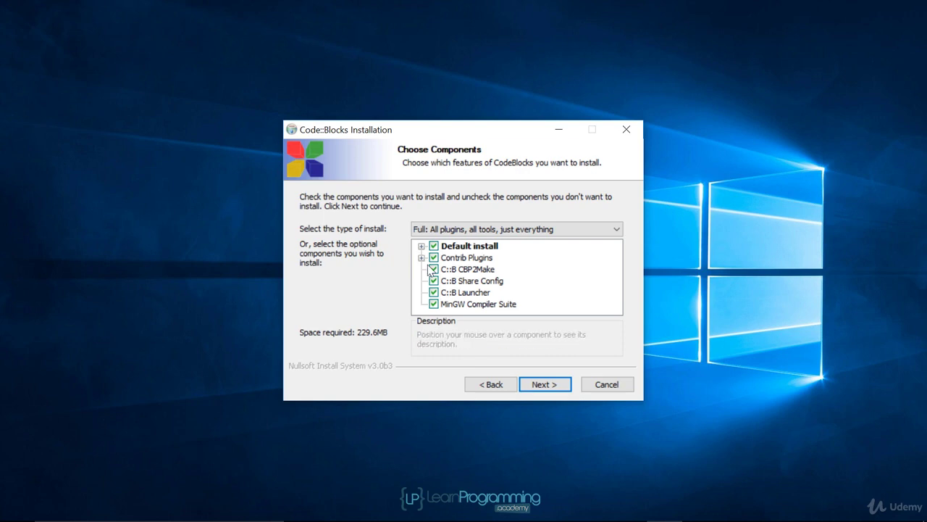
left_click(421, 258)
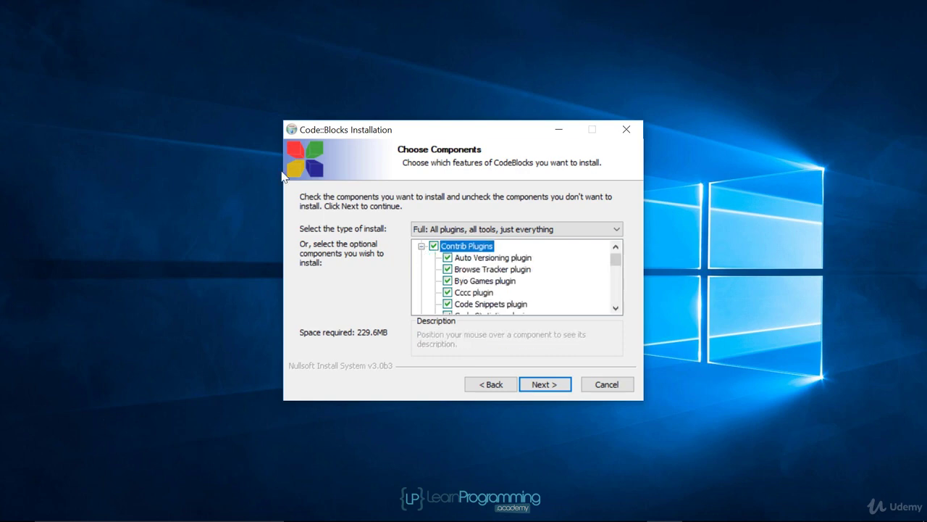
left_click(422, 246)
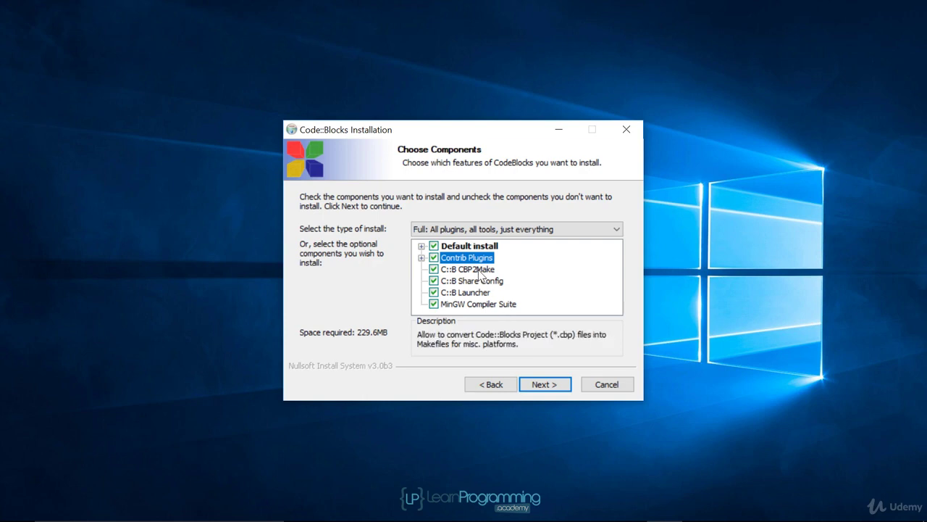
left_click(543, 383)
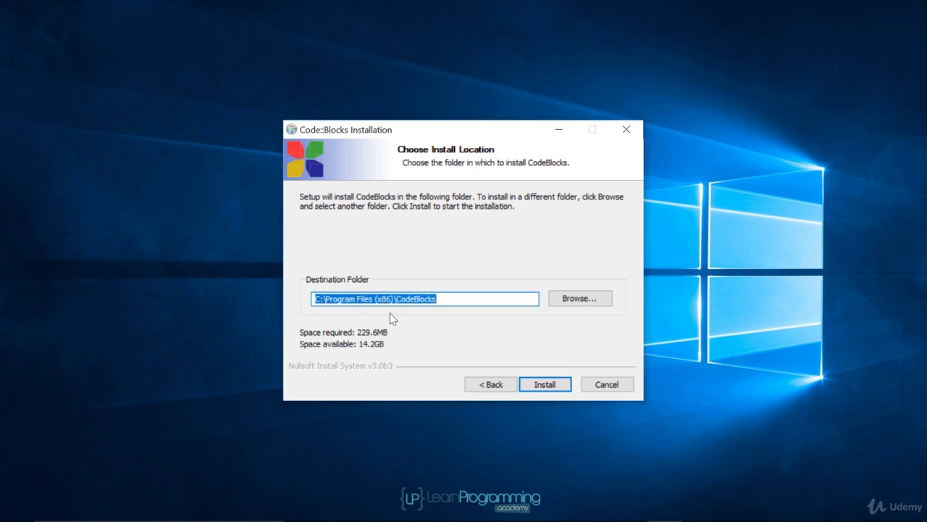
left_click(544, 385)
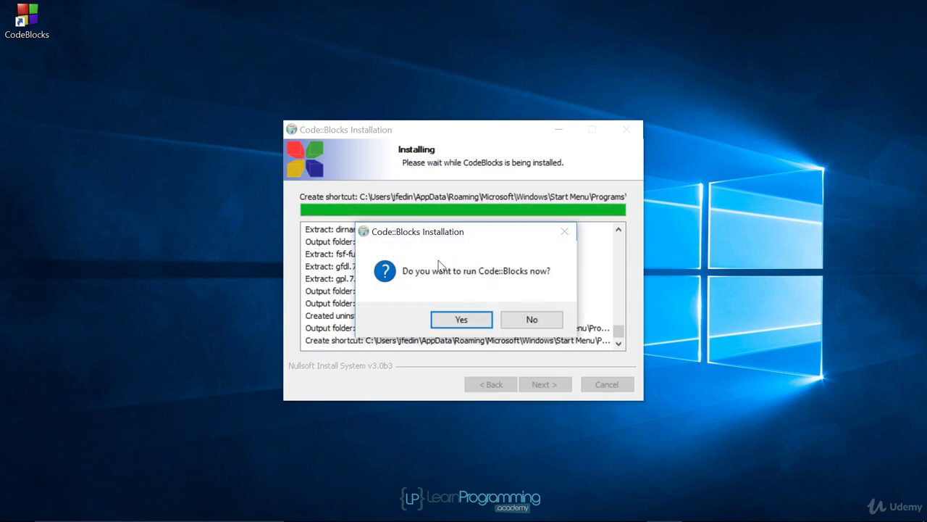
Choose to run Code::Blocks after installation and accept GNU GCC Compiler as the default compiler.
left_click(463, 319)
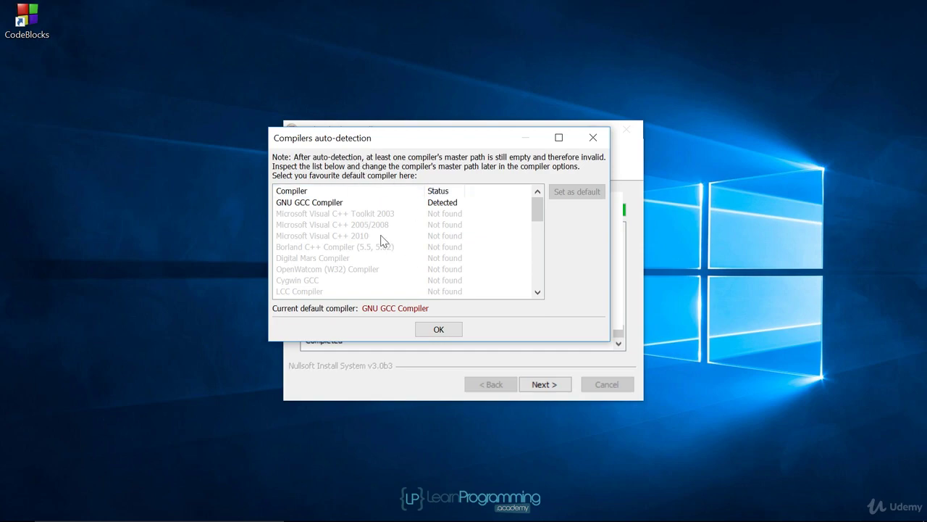
left_click(440, 328)
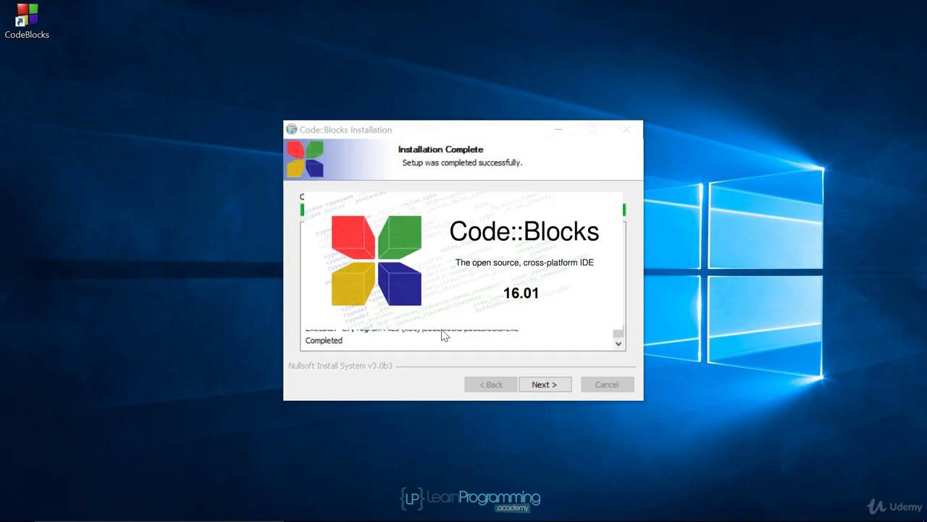